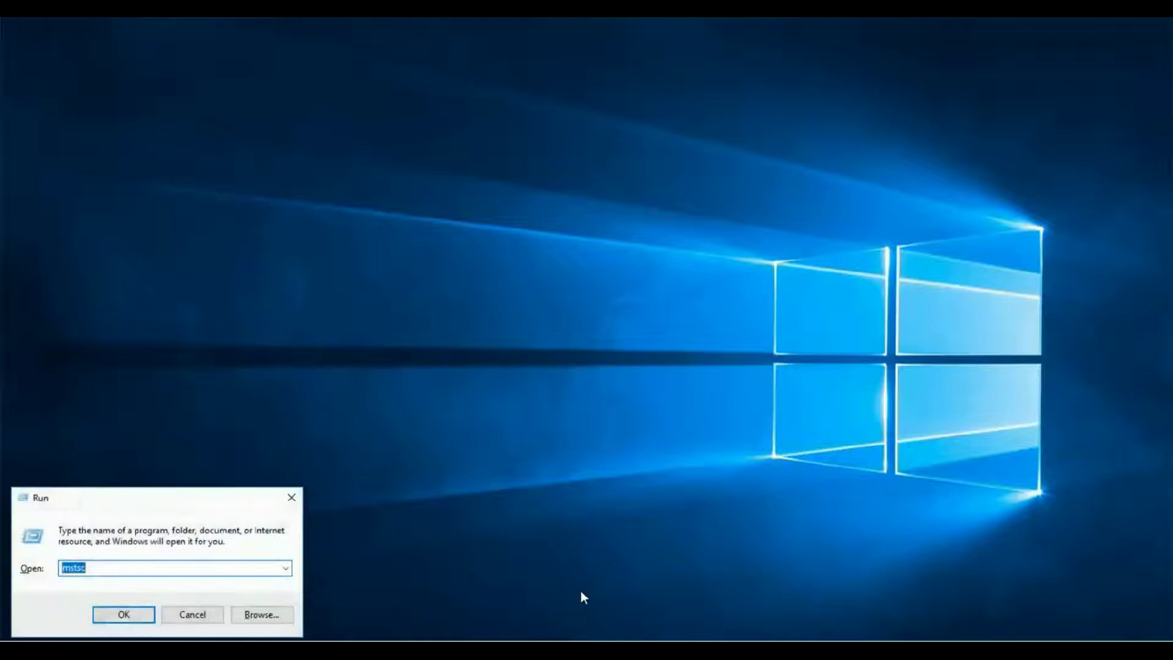
Connect to the mining PC through Remote Desktop and review the mining algorithms of the Zotac and MSI GTX 1070 cards in the hardware details.
{"action": "key", "text": "Return"}
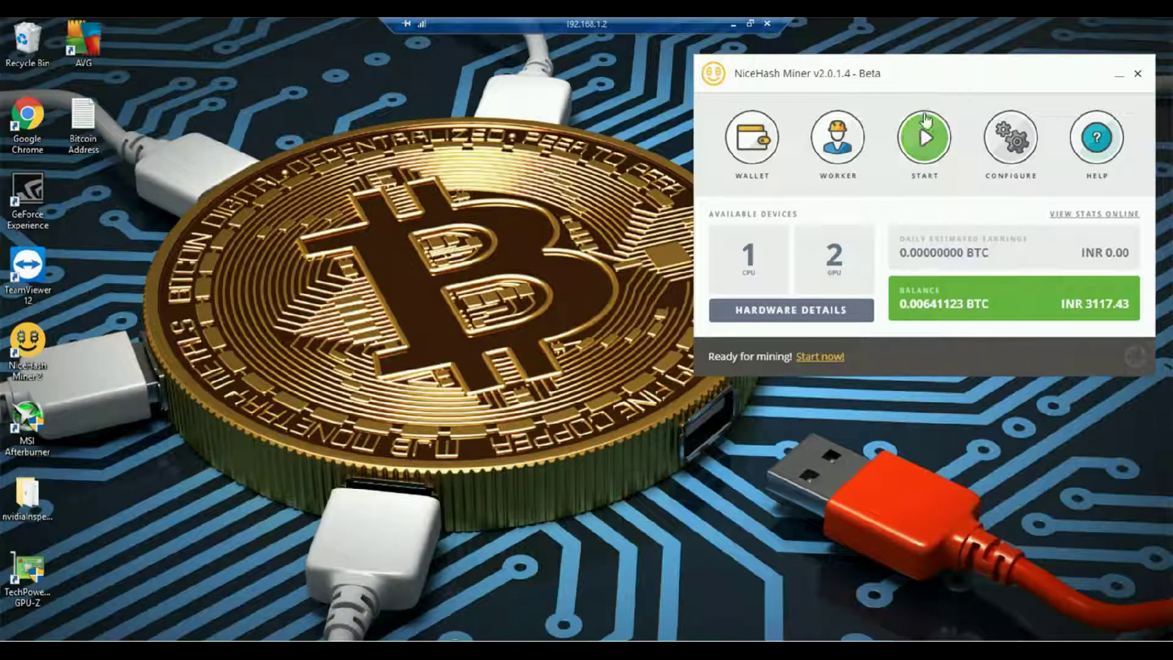
{"action": "left_click", "coordinate": [834, 313]}
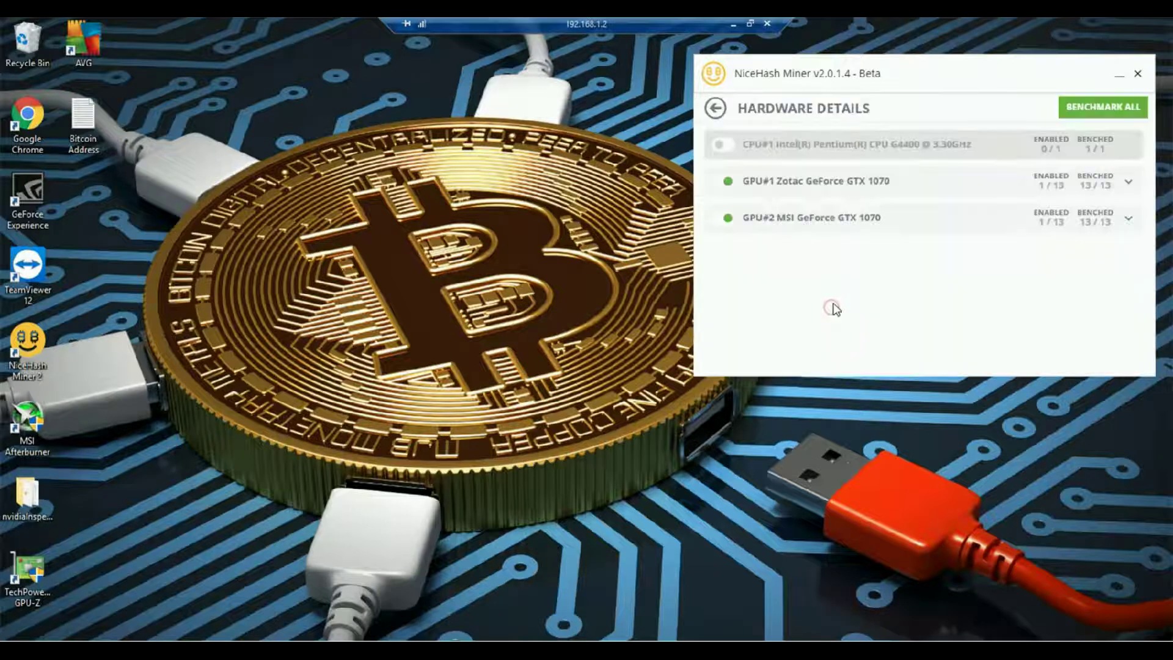
{"action": "left_click", "coordinate": [1130, 183]}
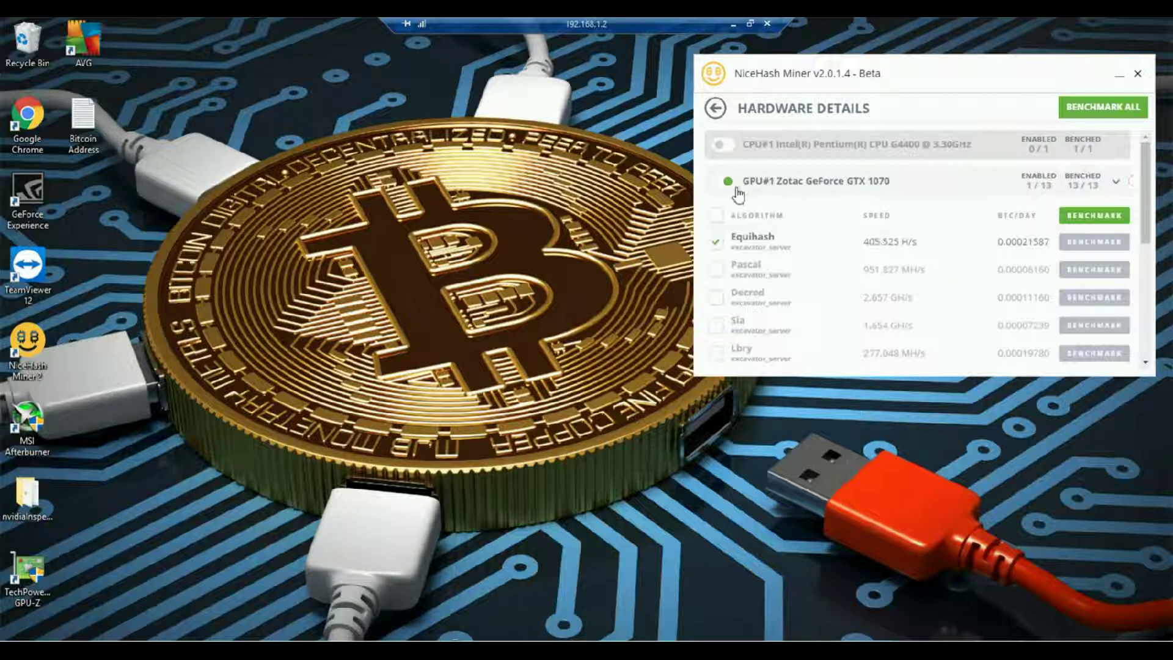
{"action": "left_click", "coordinate": [1117, 182]}
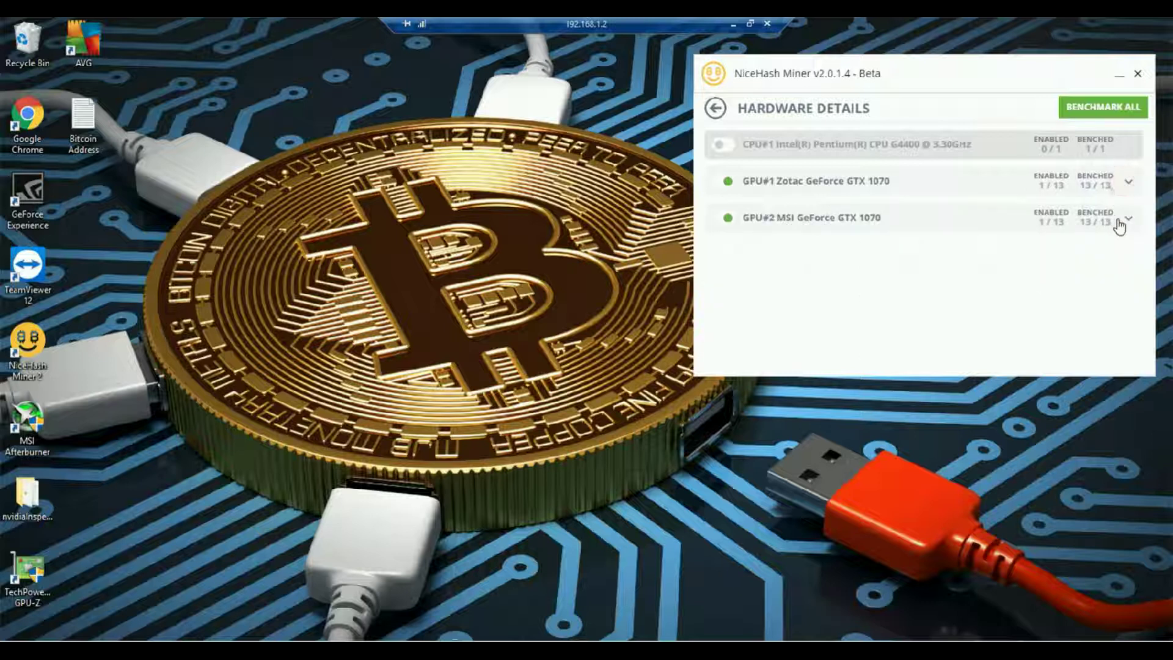
{"action": "left_click", "coordinate": [1127, 221]}
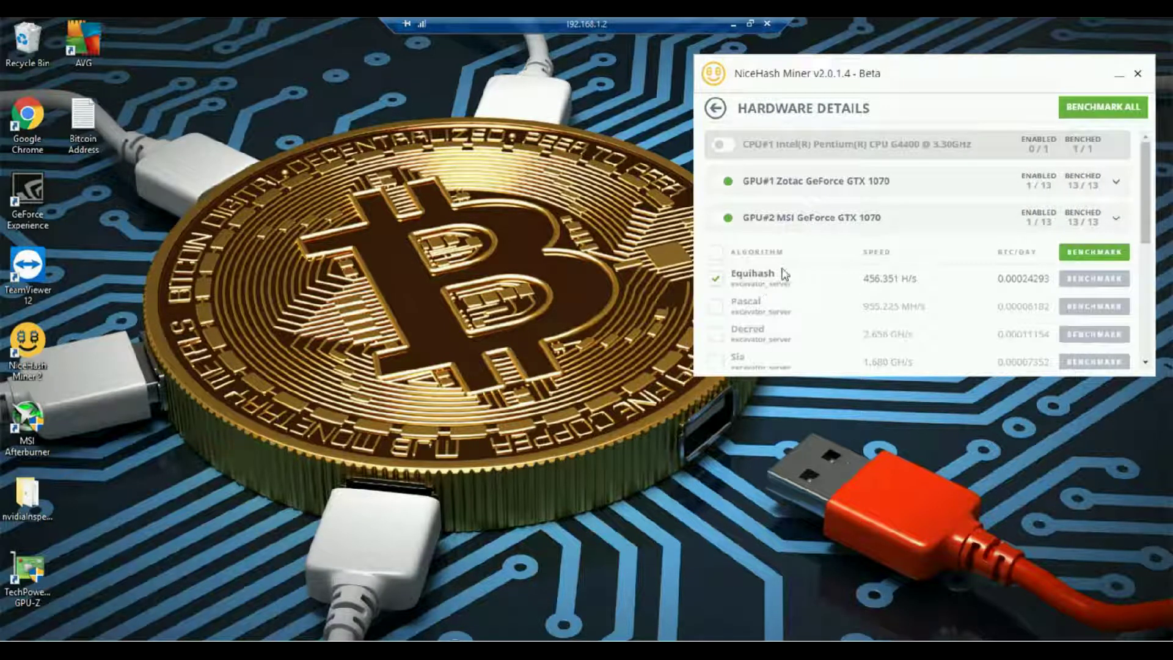
{"action": "left_click", "coordinate": [1113, 221]}
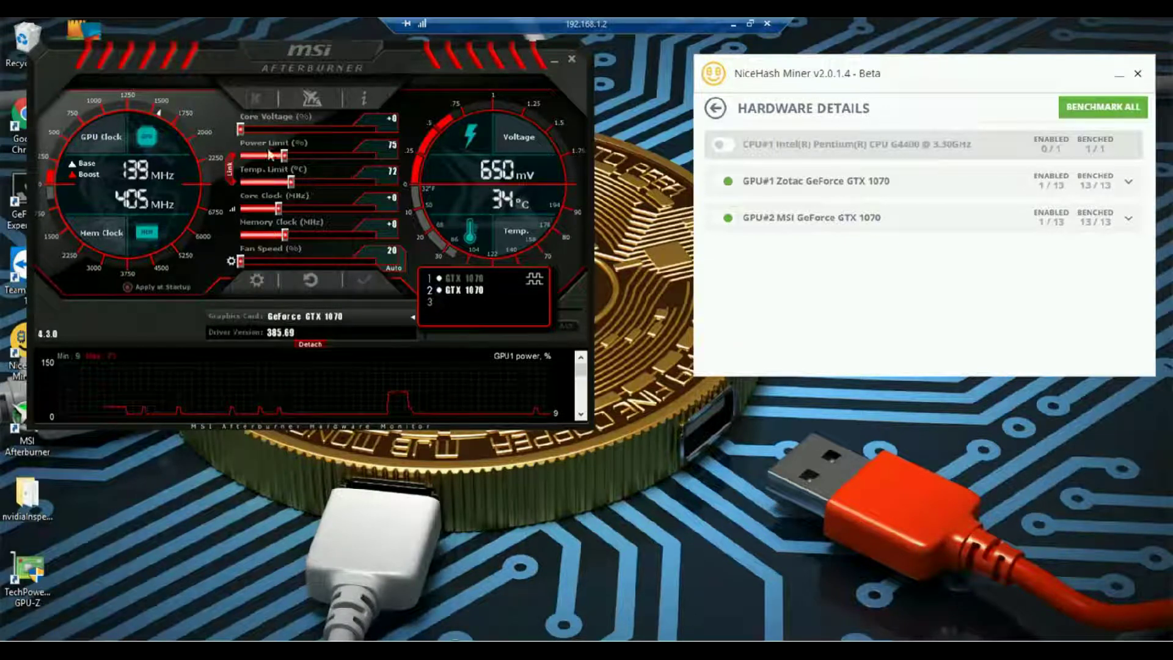
Show the first GTX 1070's settings in MSI Afterburner and open NVIDIA Inspector to view the Zotac and MSI cards' readings.
{"action": "left_click", "coordinate": [455, 279]}
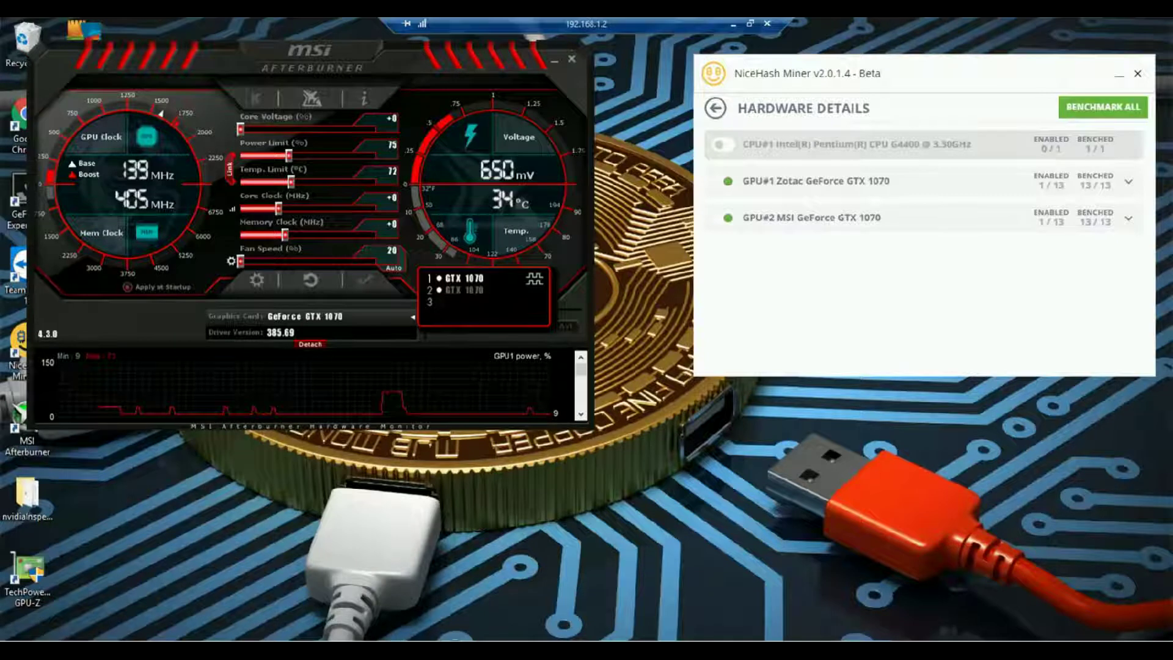
{"action": "mouse_move", "coordinate": [449, 651]}
{"action": "left_click", "coordinate": [514, 651]}
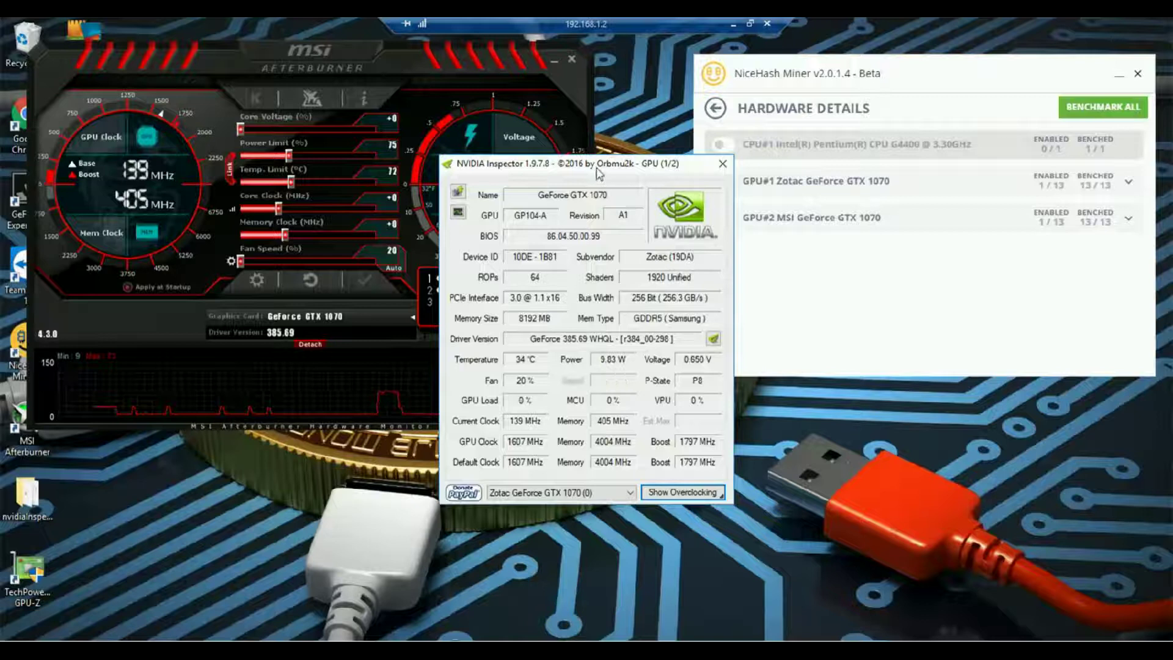
{"action": "left_click_drag", "start_coordinate": [602, 178], "coordinate": [795, 198]}
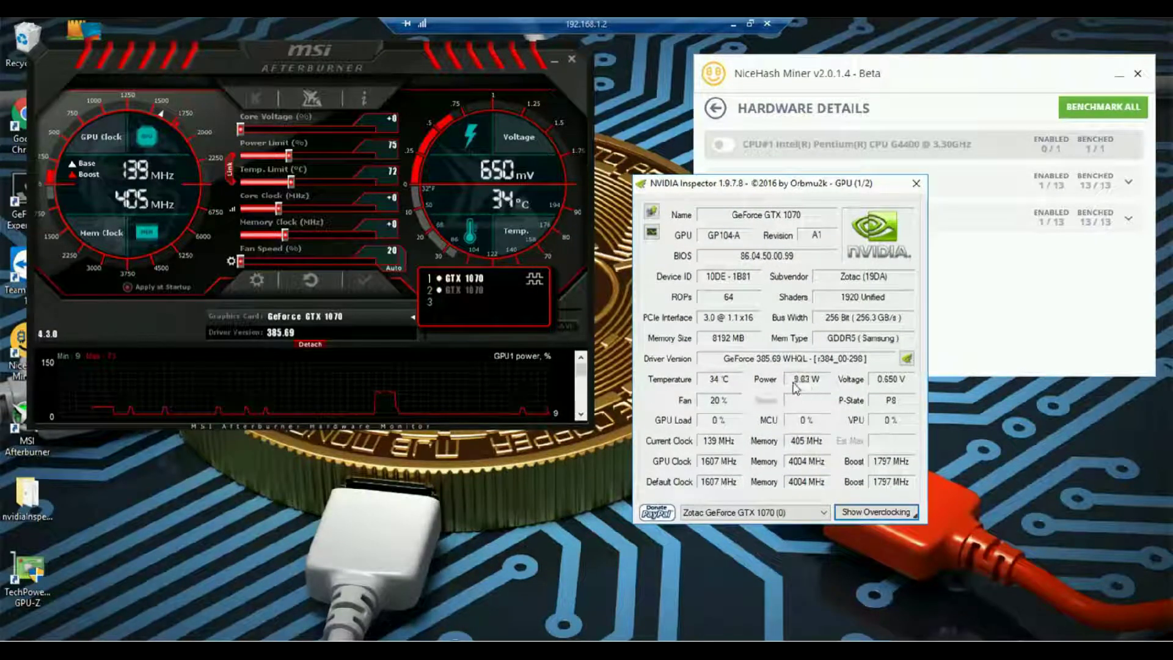
{"action": "left_click", "coordinate": [734, 513]}
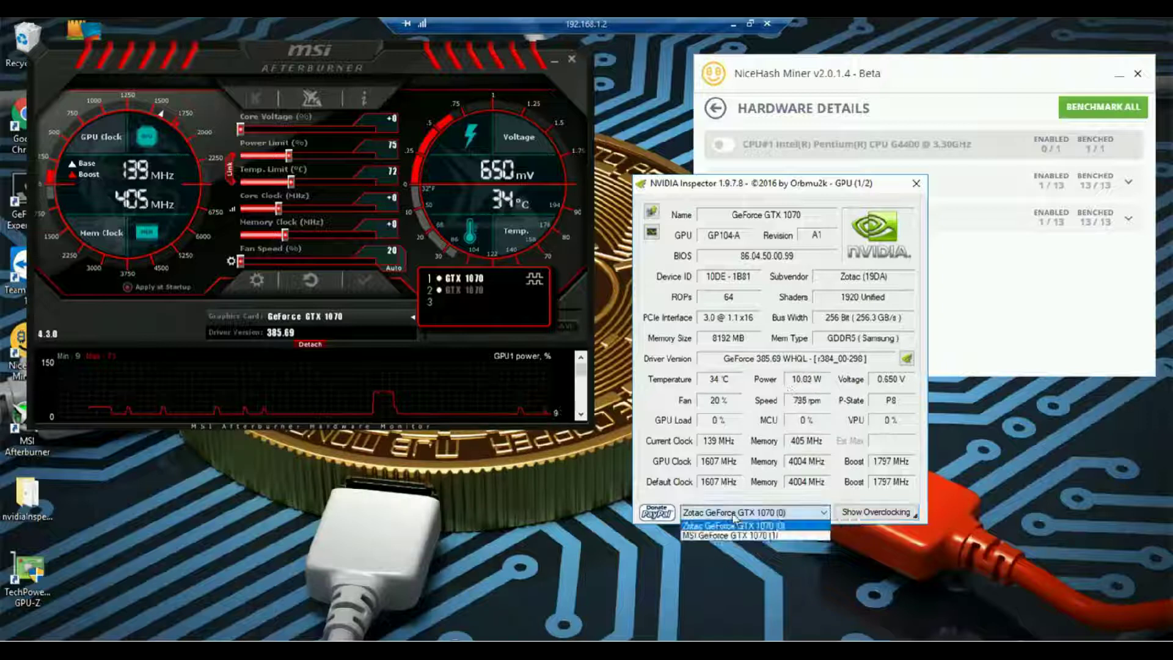
{"action": "left_click", "coordinate": [710, 536]}
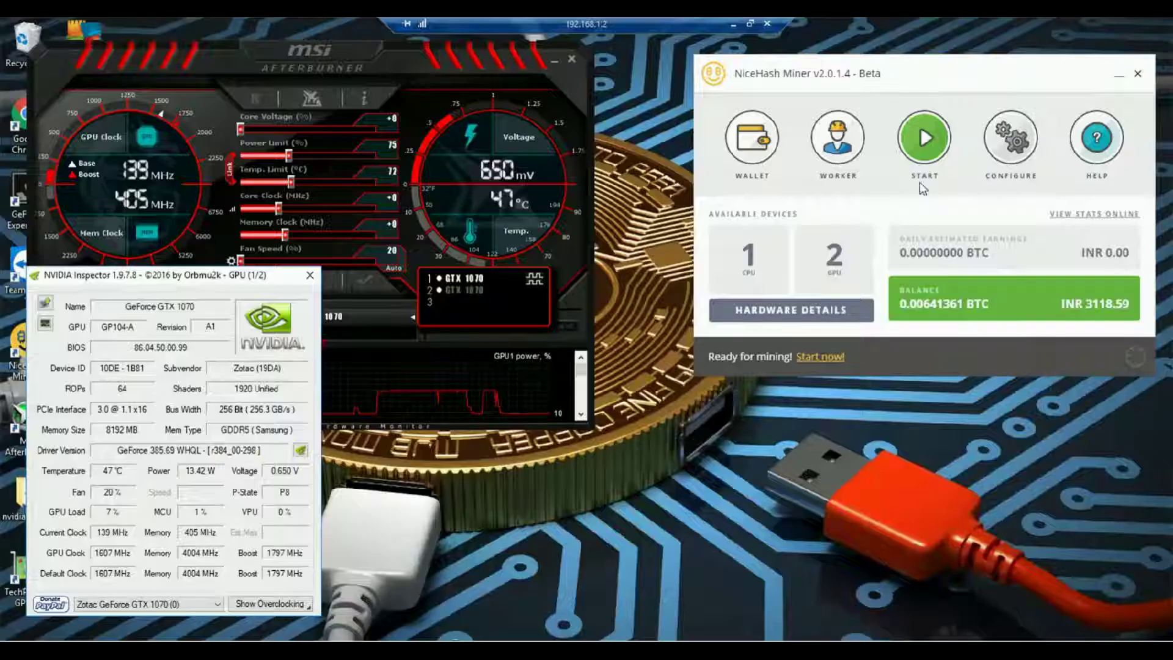
Start mining on both GPUs and arrange the excavator console beside the monitoring windows, with the miner window minimized.
{"action": "left_click", "coordinate": [924, 139]}
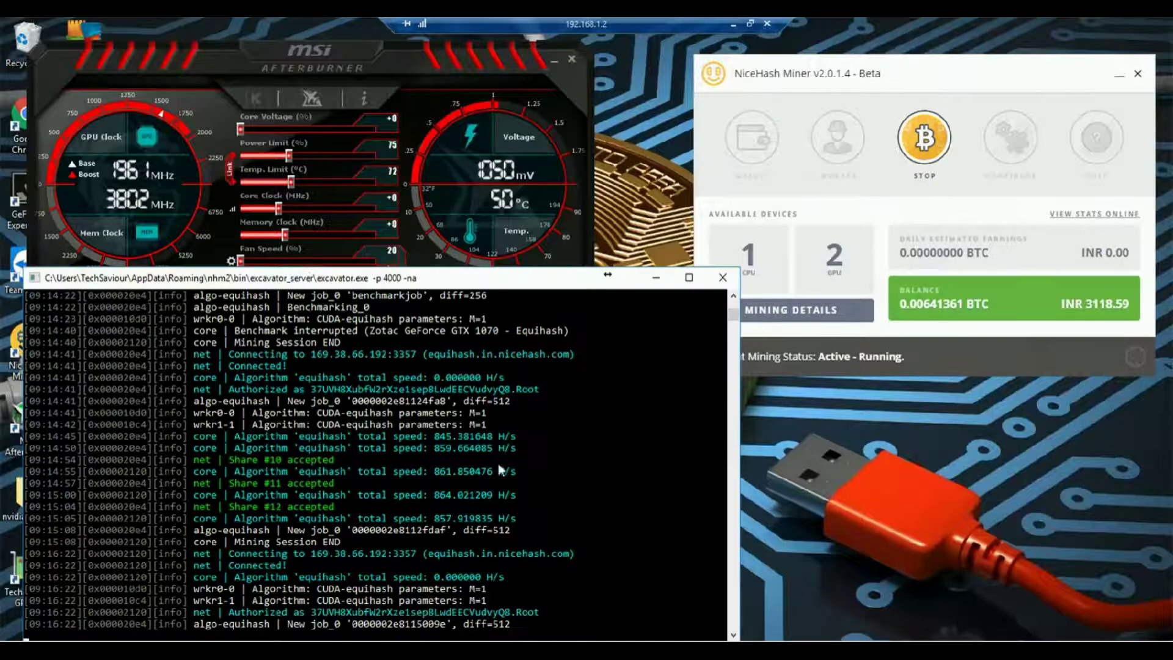
{"action": "left_click_drag", "start_coordinate": [500, 281], "coordinate": [514, 142]}
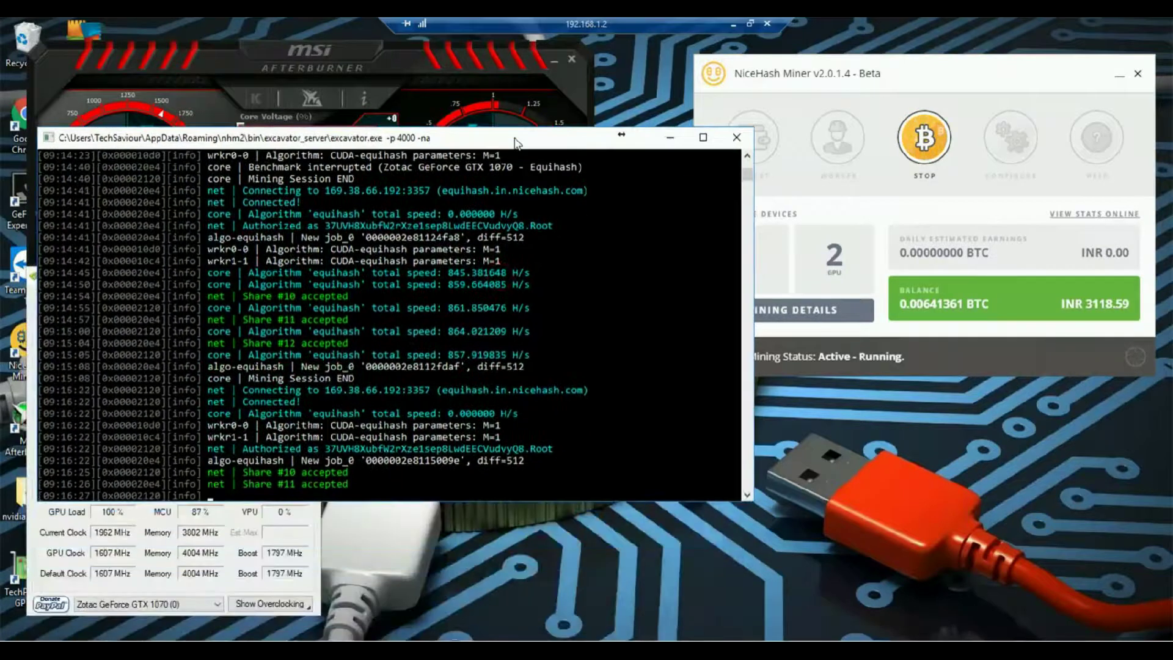
{"action": "left_click", "coordinate": [1119, 76]}
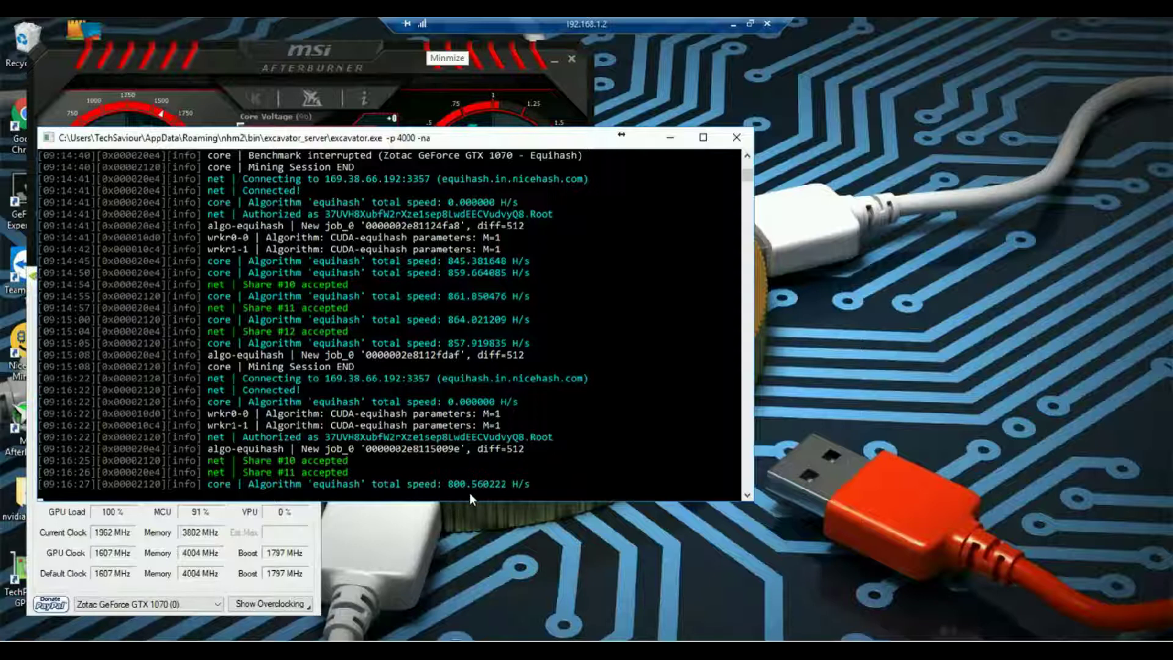
{"action": "left_click_drag", "start_coordinate": [493, 144], "coordinate": [879, 102]}
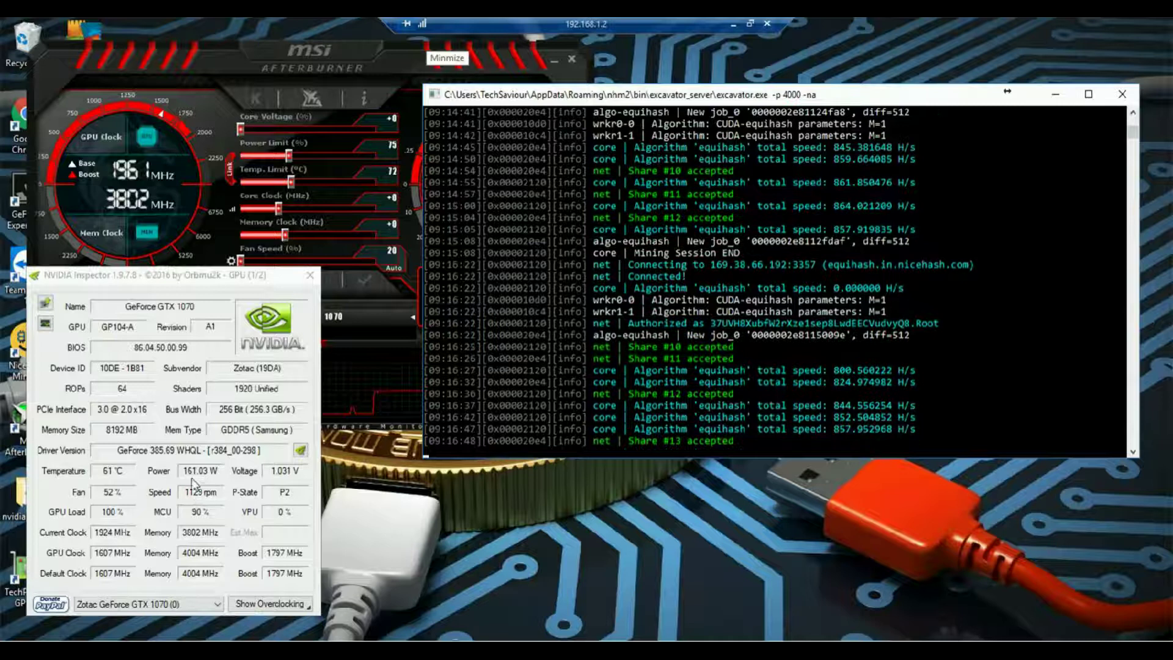
View the MSI GeForce GTX 1070's power and temperature readings in NVIDIA Inspector while both cards mine.
{"action": "left_click", "coordinate": [178, 605]}
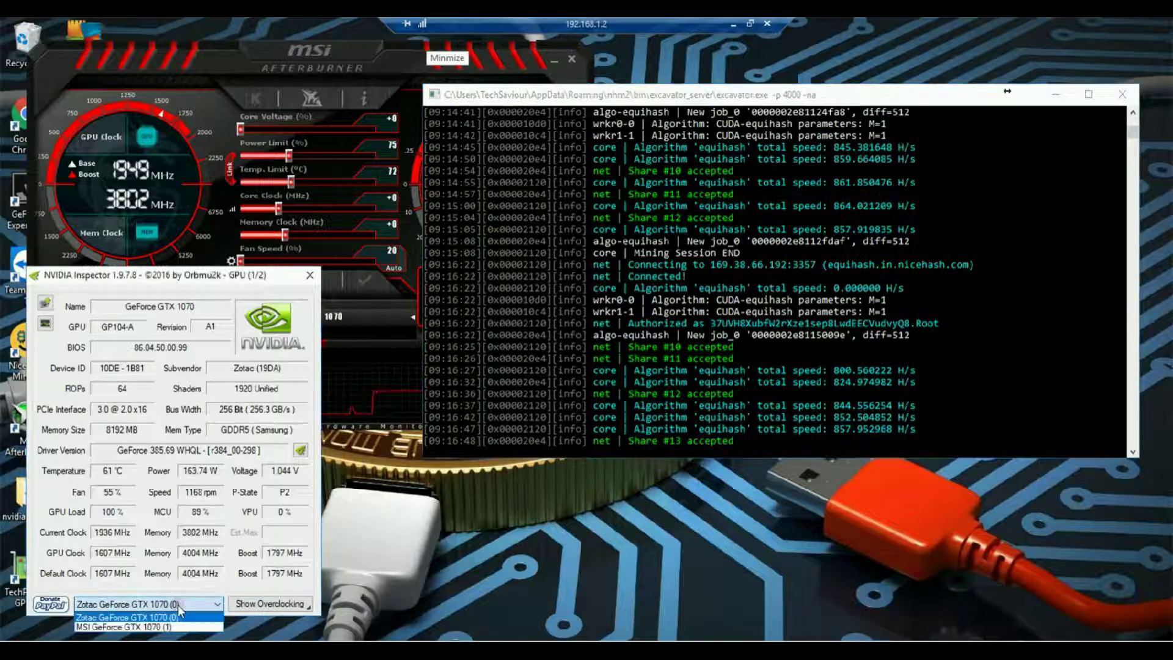
{"action": "left_click", "coordinate": [181, 628]}
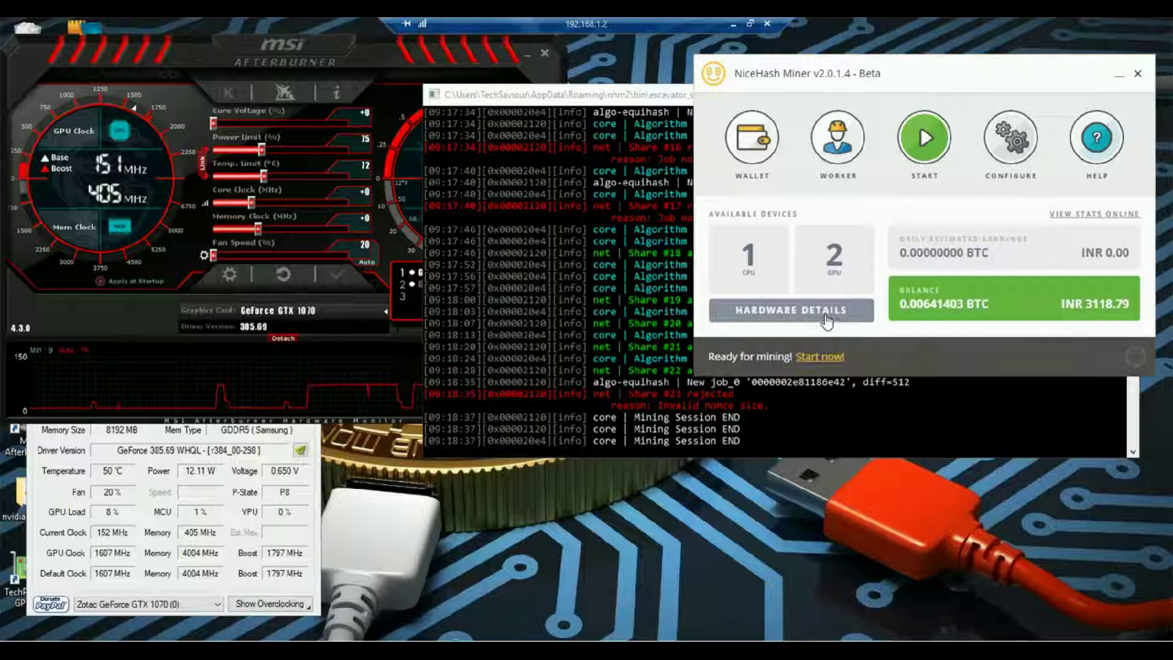
Disable GPU#2 MSI GeForce GTX 1070 for mining, check the Zotac card's enabled algorithm and return to the miner's main screen.
{"action": "left_click", "coordinate": [825, 319]}
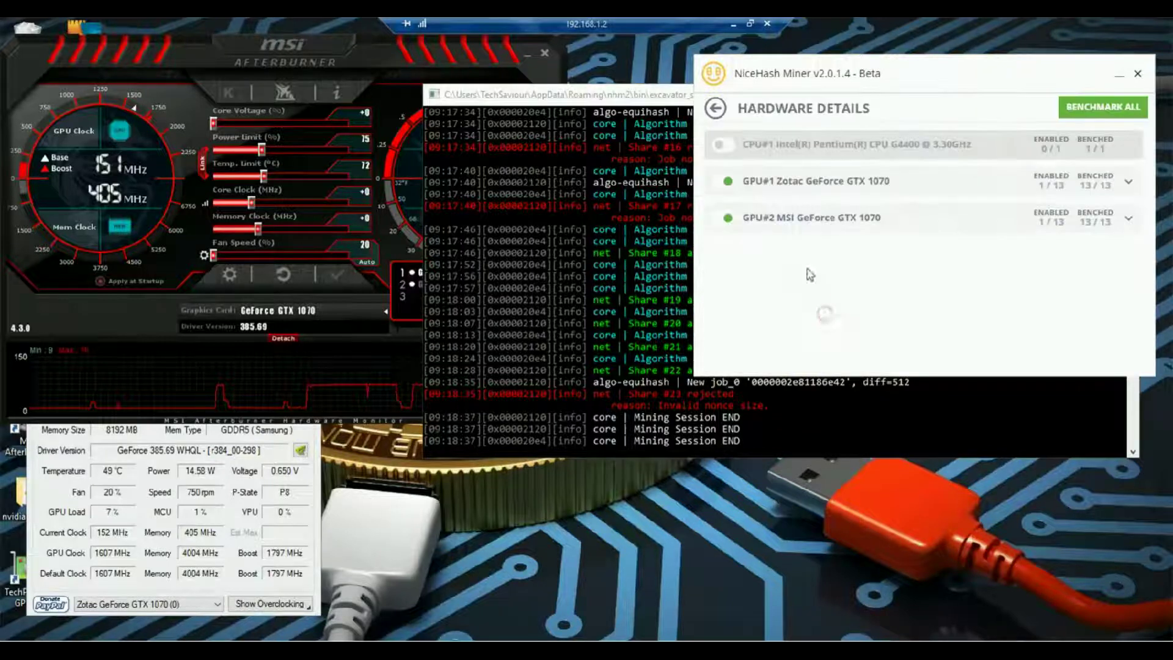
{"action": "left_click", "coordinate": [725, 221]}
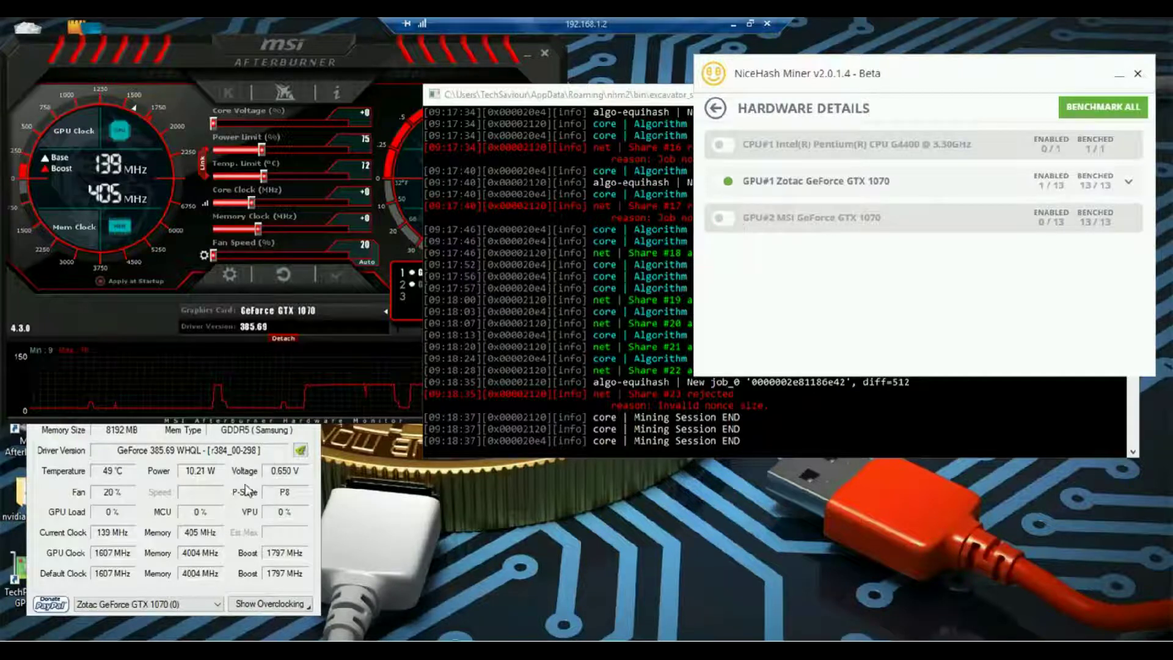
{"action": "left_click", "coordinate": [1130, 185]}
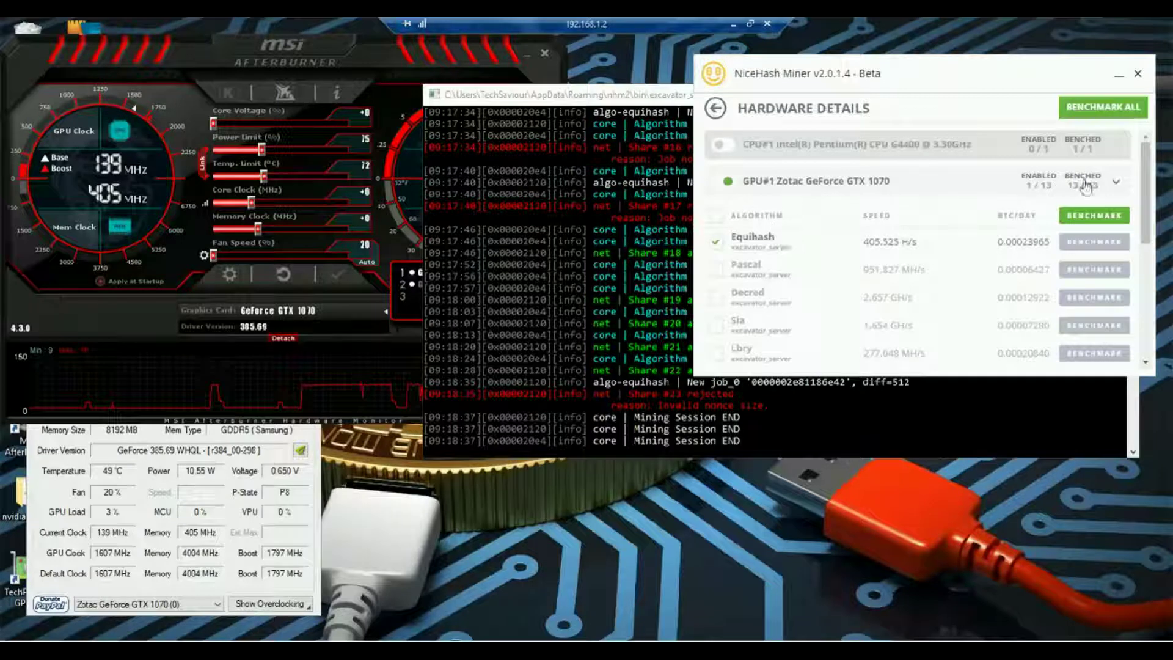
{"action": "left_click", "coordinate": [1121, 186]}
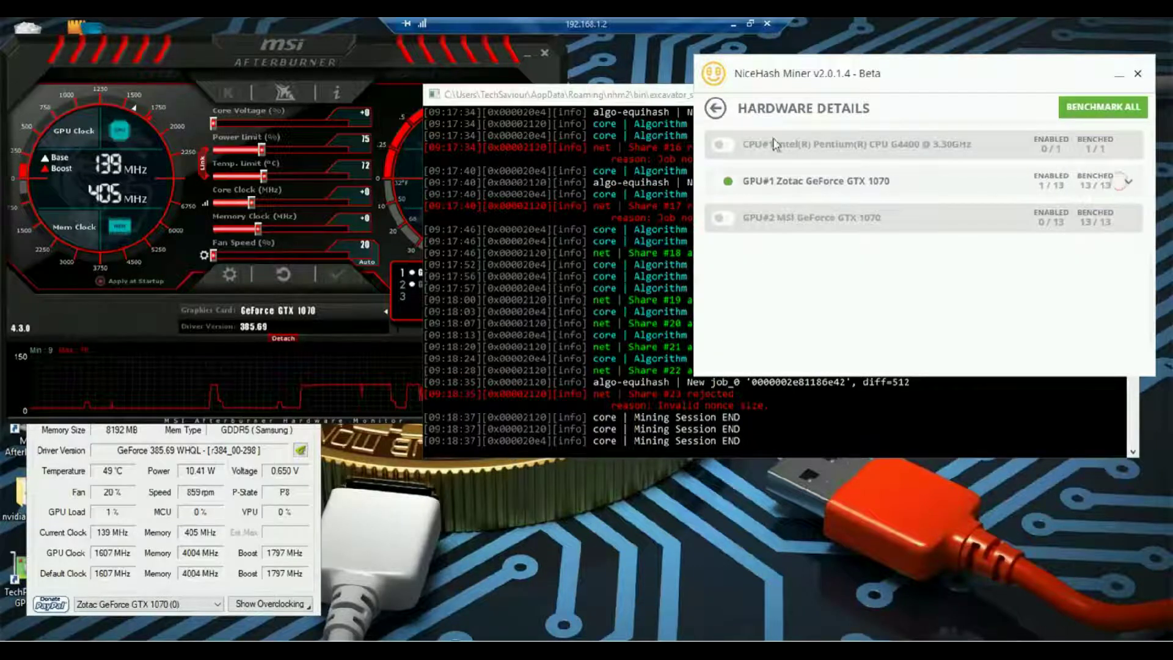
{"action": "left_click", "coordinate": [715, 109]}
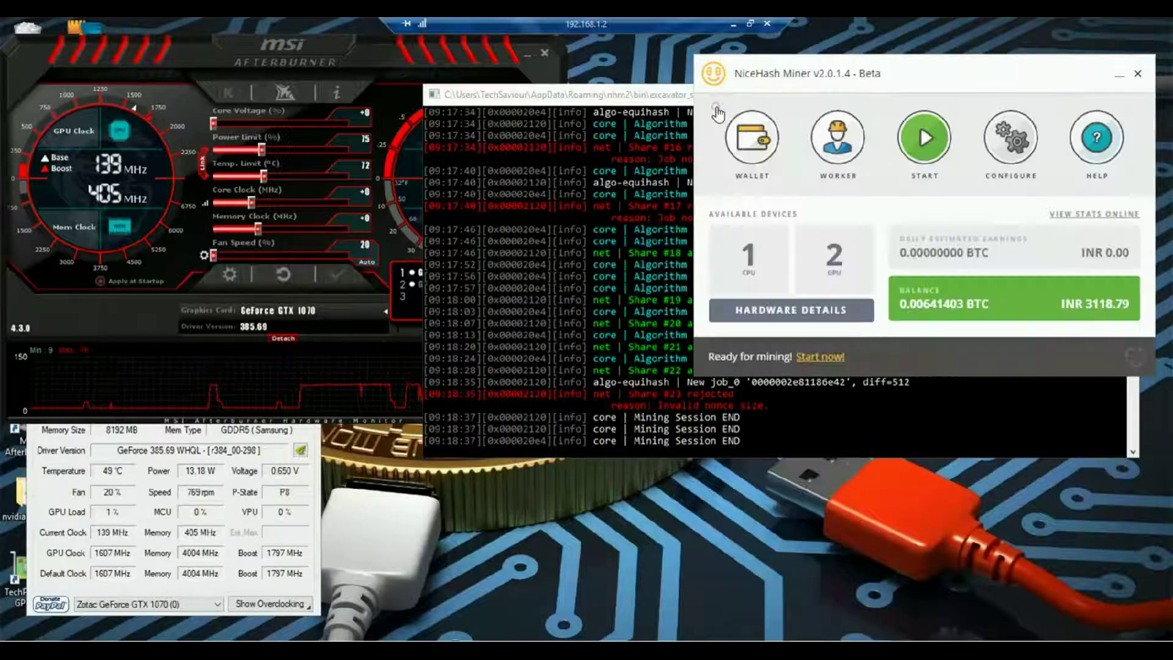
Bring the monitoring windows into view and start mining with only the Zotac card, minimizing the miner window to expose the console.
{"action": "left_click", "coordinate": [253, 53]}
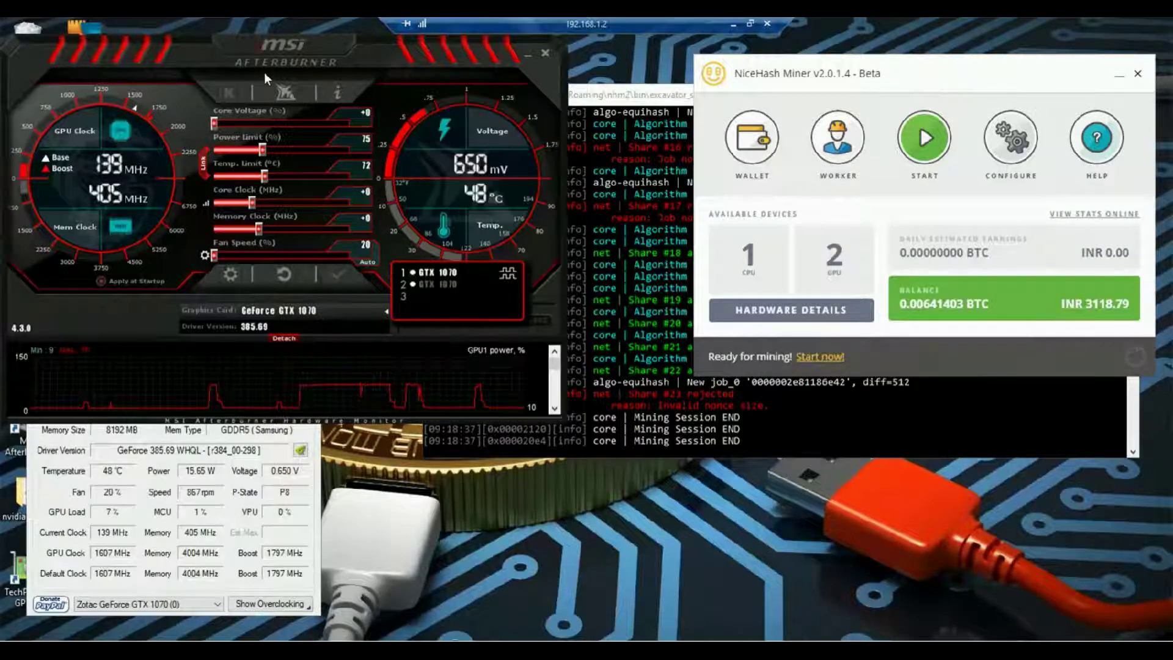
{"action": "left_click", "coordinate": [316, 452]}
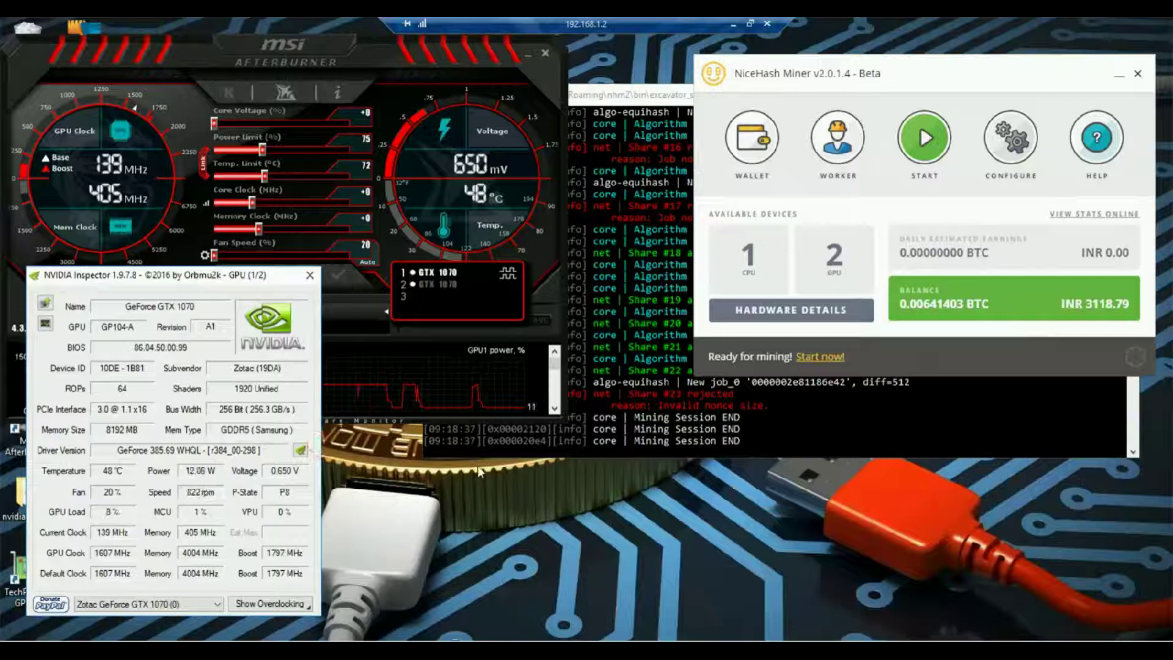
{"action": "left_click", "coordinate": [775, 438]}
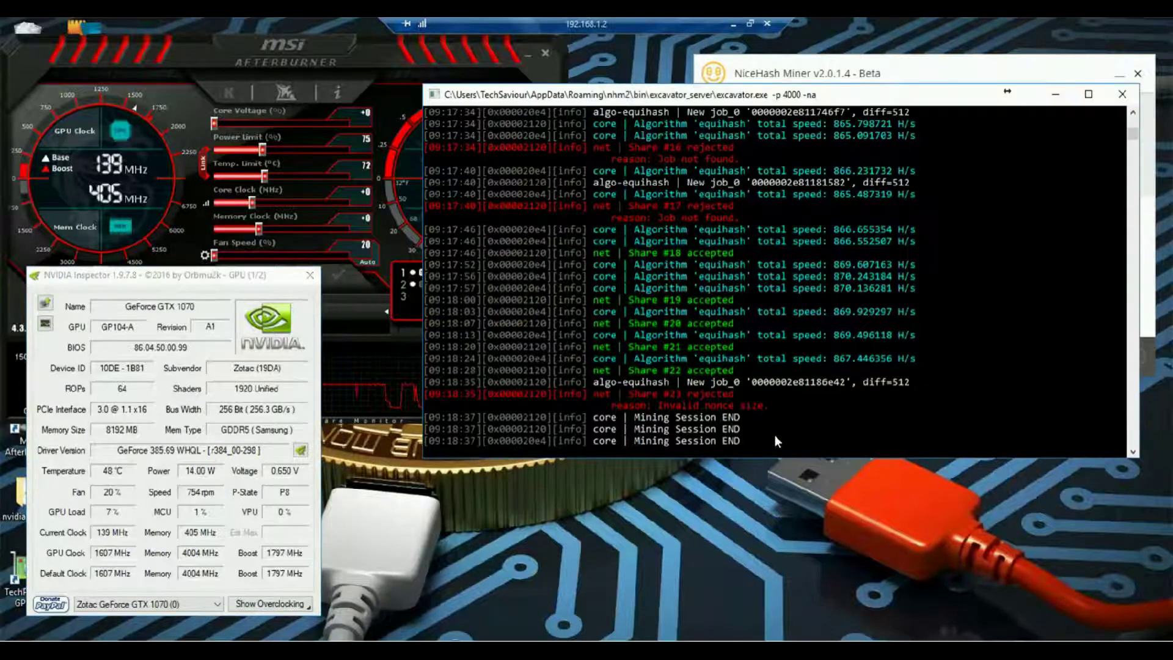
{"action": "left_click", "coordinate": [881, 80]}
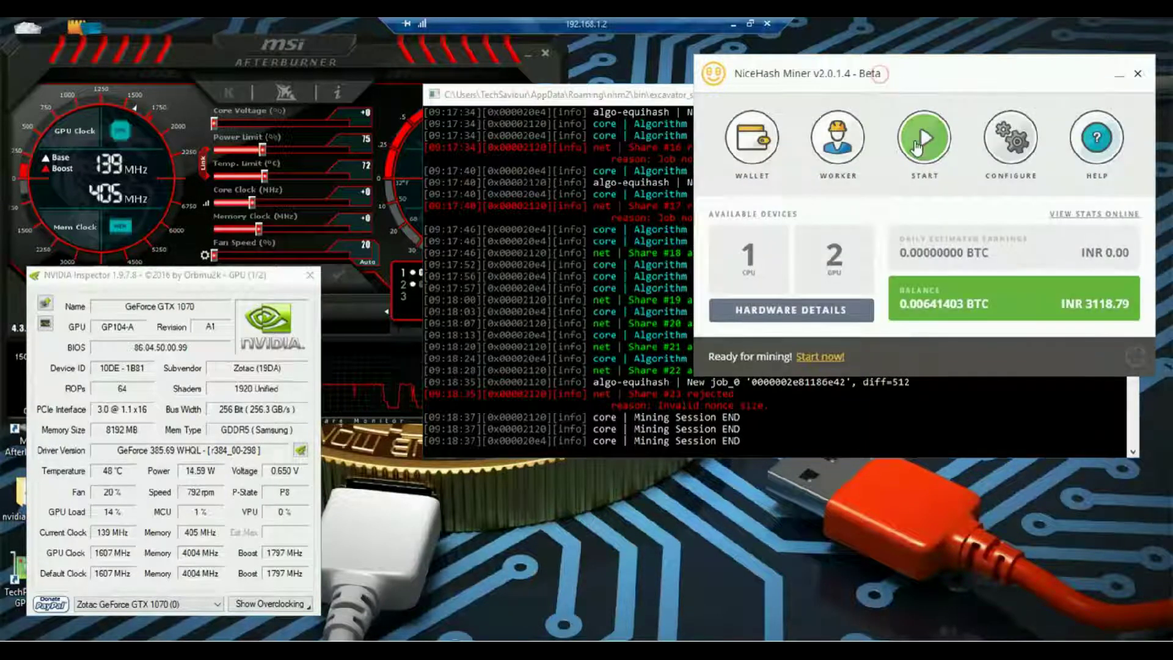
{"action": "left_click", "coordinate": [922, 126]}
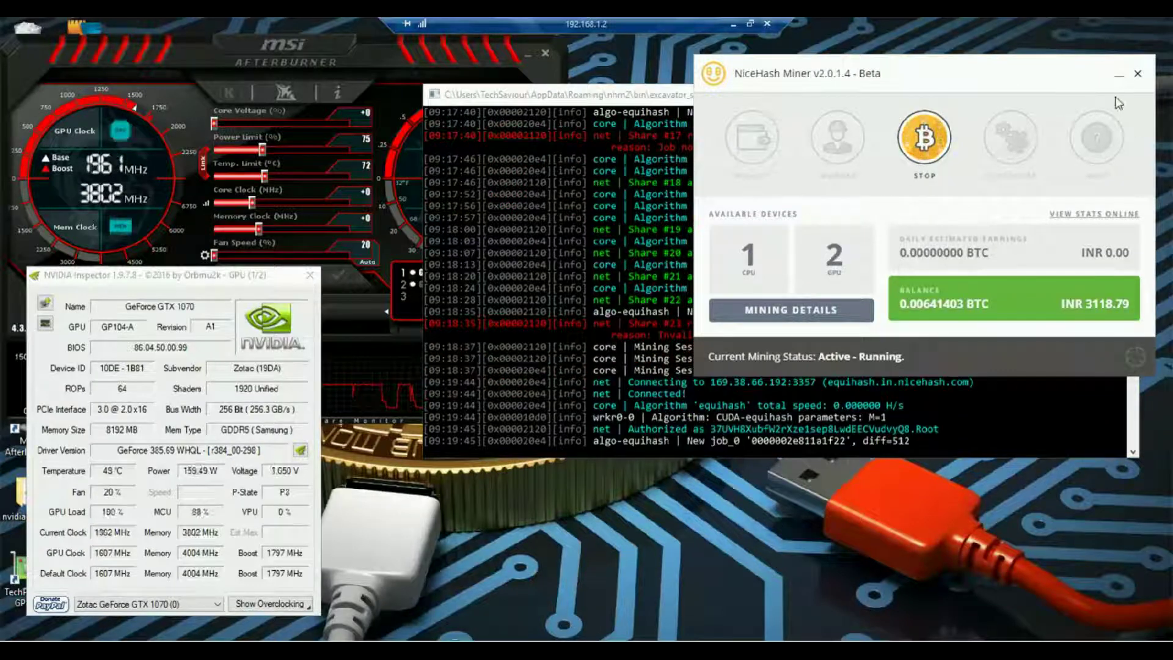
{"action": "left_click", "coordinate": [1119, 77]}
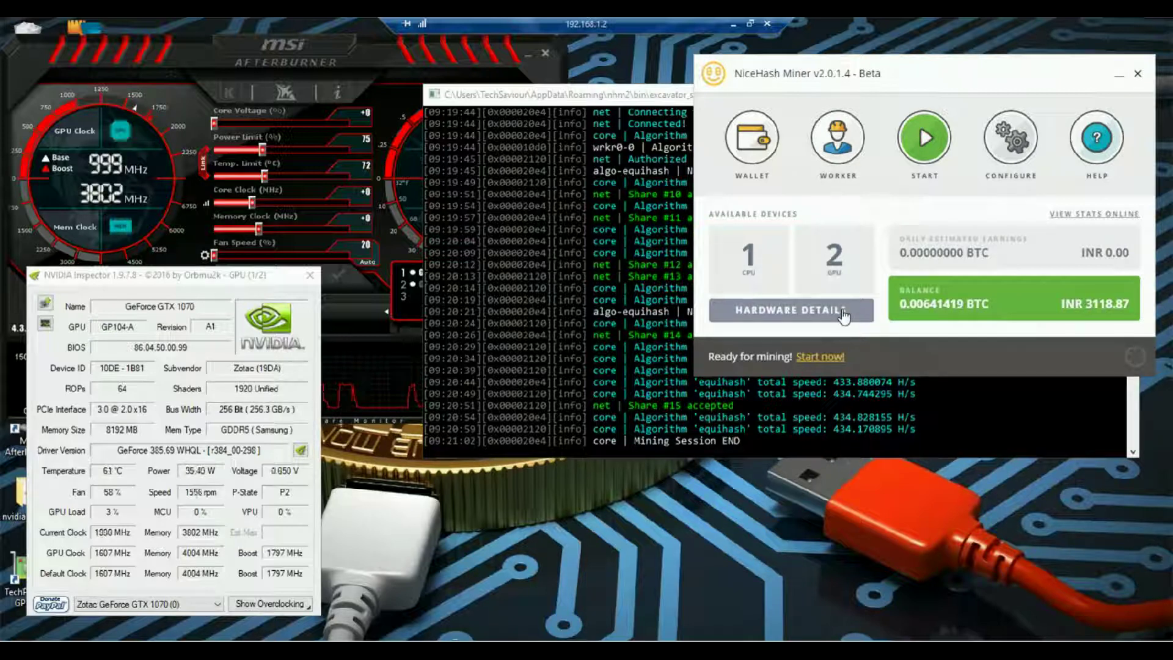
Disable GPU#1 Zotac and enable GPU#2 MSI GeForce GTX 1070 for mining, and check the MSI card's enabled algorithm.
{"action": "left_click", "coordinate": [843, 314]}
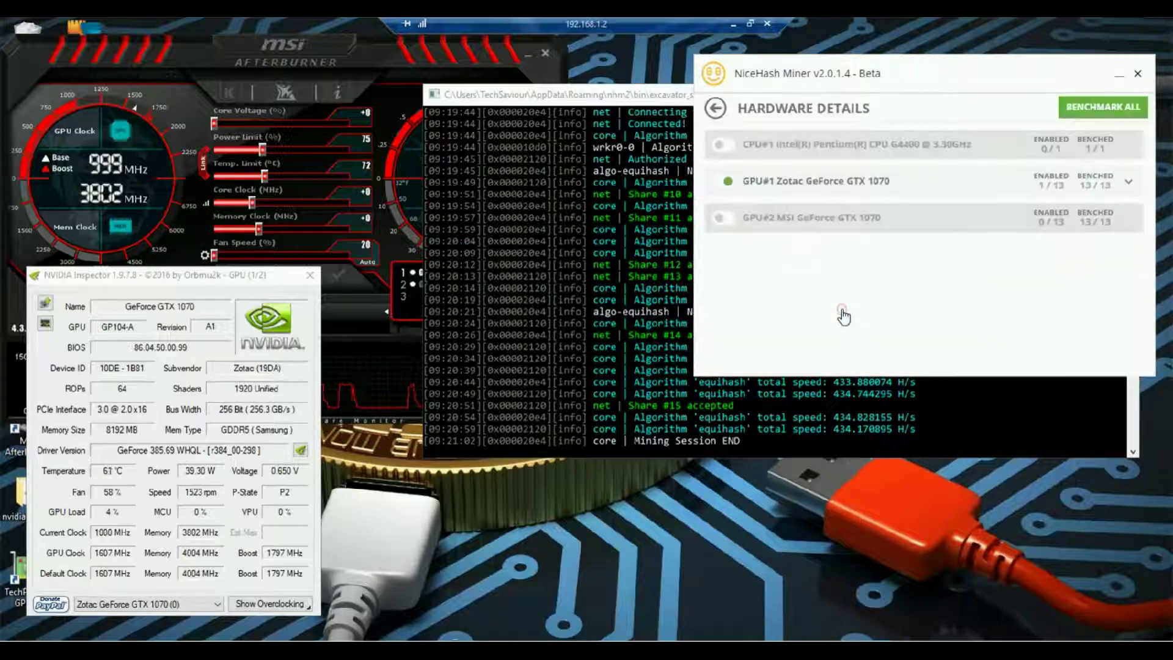
{"action": "left_click", "coordinate": [725, 182]}
{"action": "left_click", "coordinate": [724, 219]}
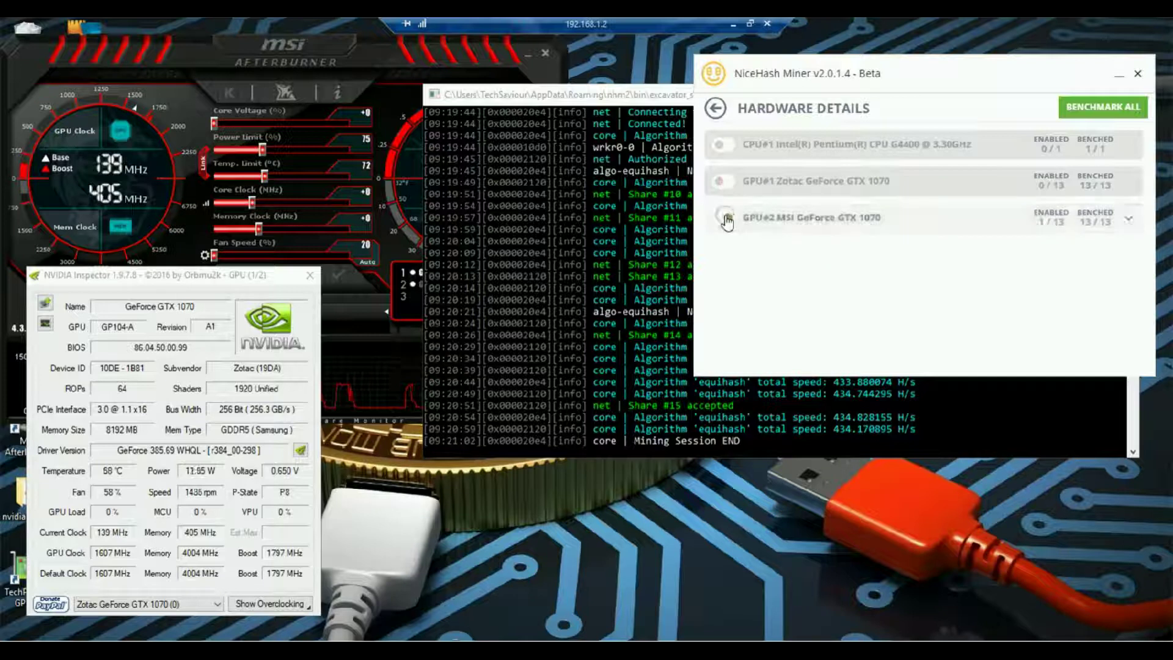
{"action": "left_click", "coordinate": [1130, 220]}
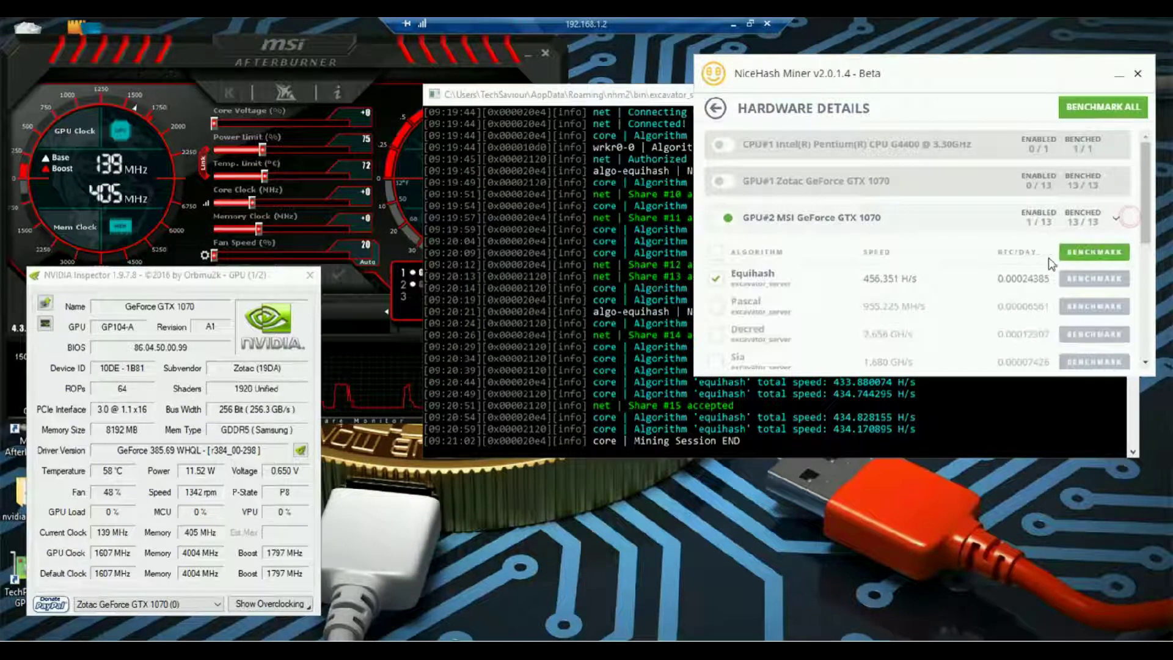
{"action": "left_click", "coordinate": [1117, 220]}
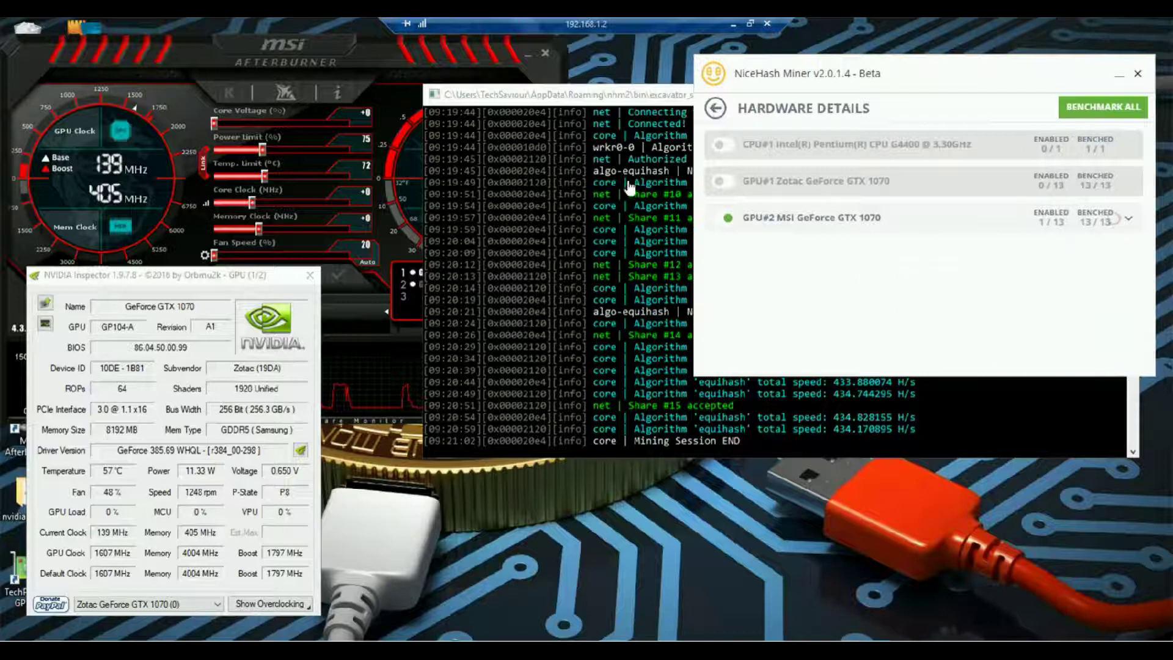
Switch MSI Afterburner and NVIDIA Inspector to the MSI GeForce GTX 1070 and return to the miner's main screen.
{"action": "left_click", "coordinate": [350, 112]}
{"action": "left_click", "coordinate": [193, 603]}
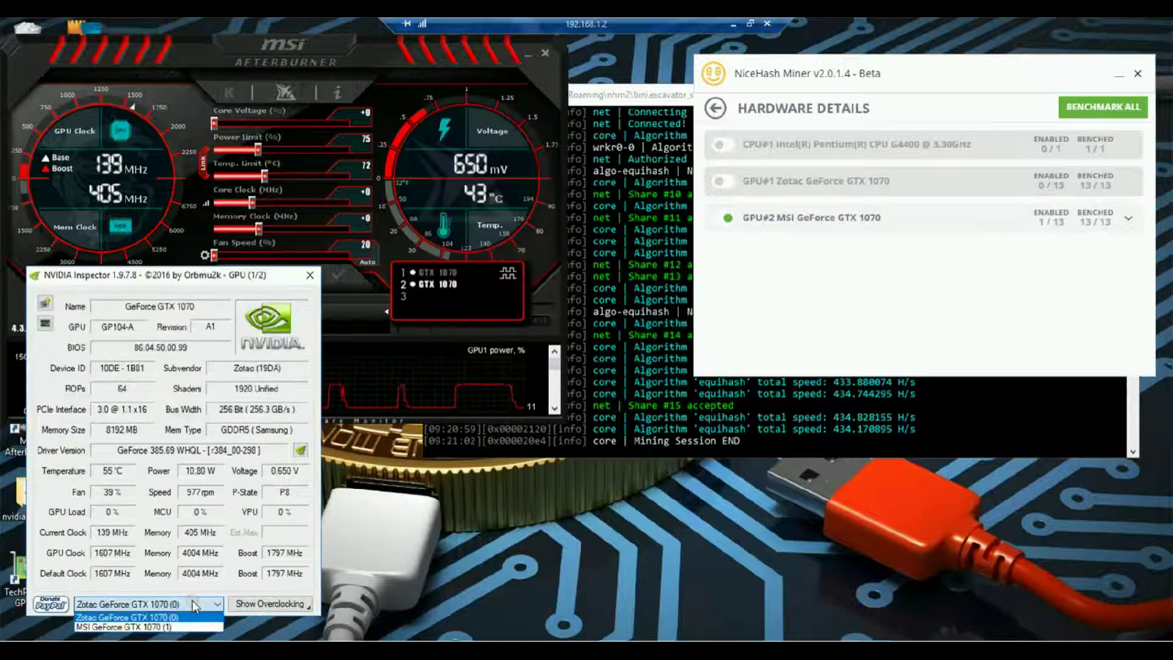
{"action": "left_click", "coordinate": [183, 627]}
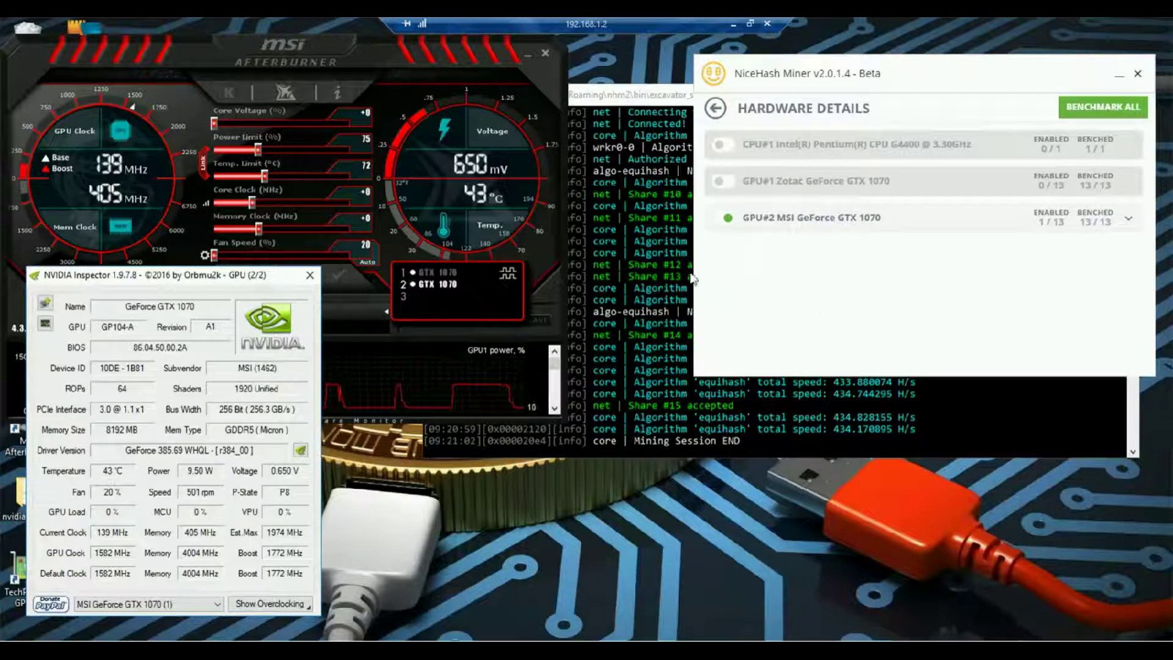
{"action": "left_click", "coordinate": [717, 110]}
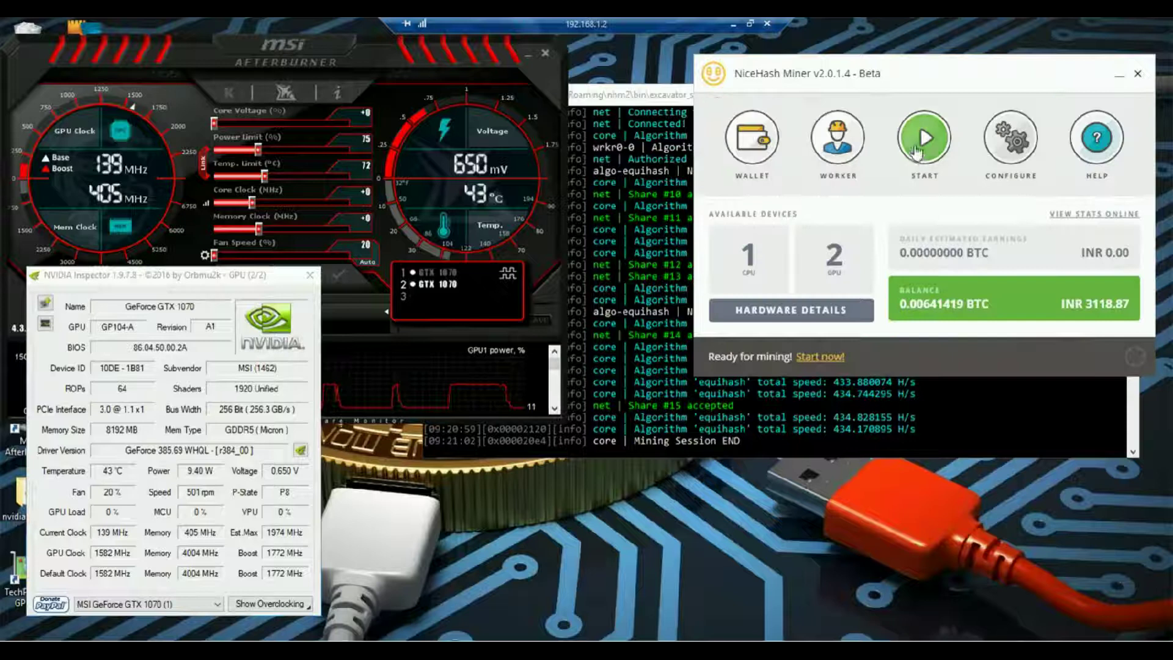
Run a mining session with only the MSI card, bring the excavator console forward to watch its speed, and return to the miner to stop it.
{"action": "left_click", "coordinate": [921, 127]}
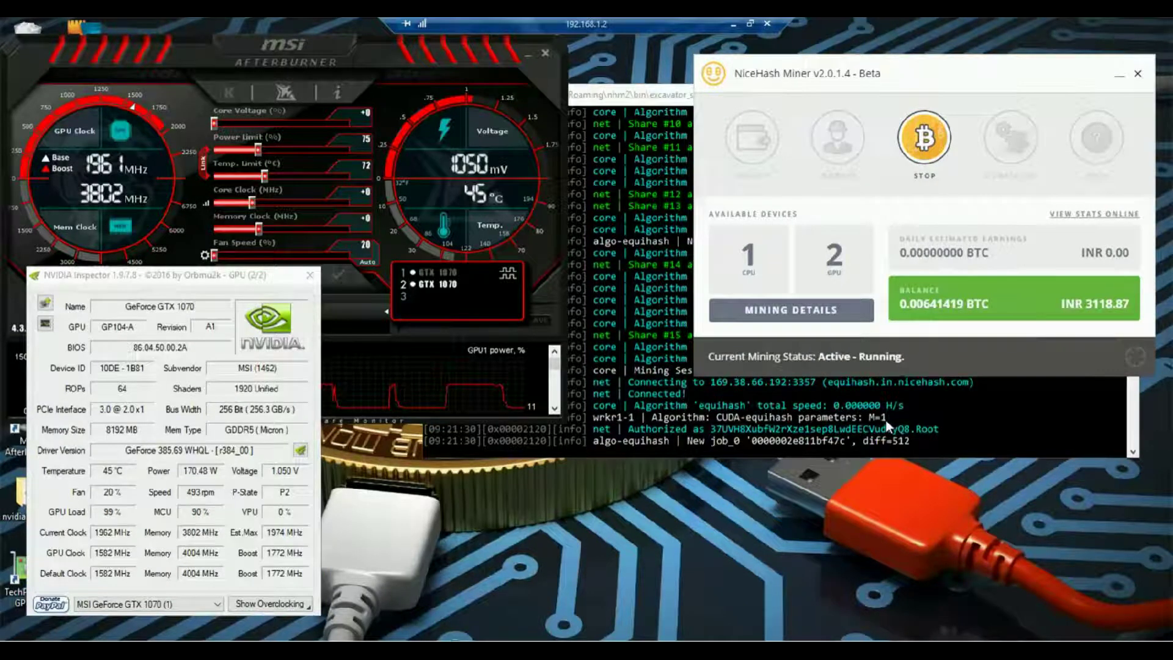
{"action": "left_click", "coordinate": [886, 420]}
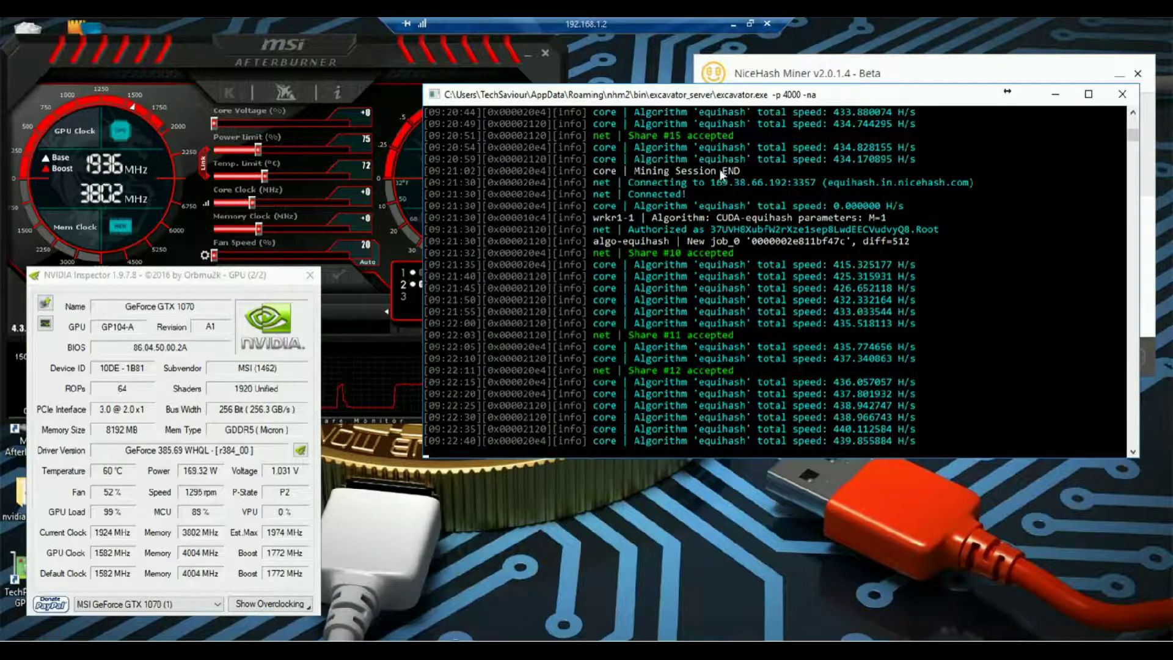
{"action": "left_click", "coordinate": [838, 61]}
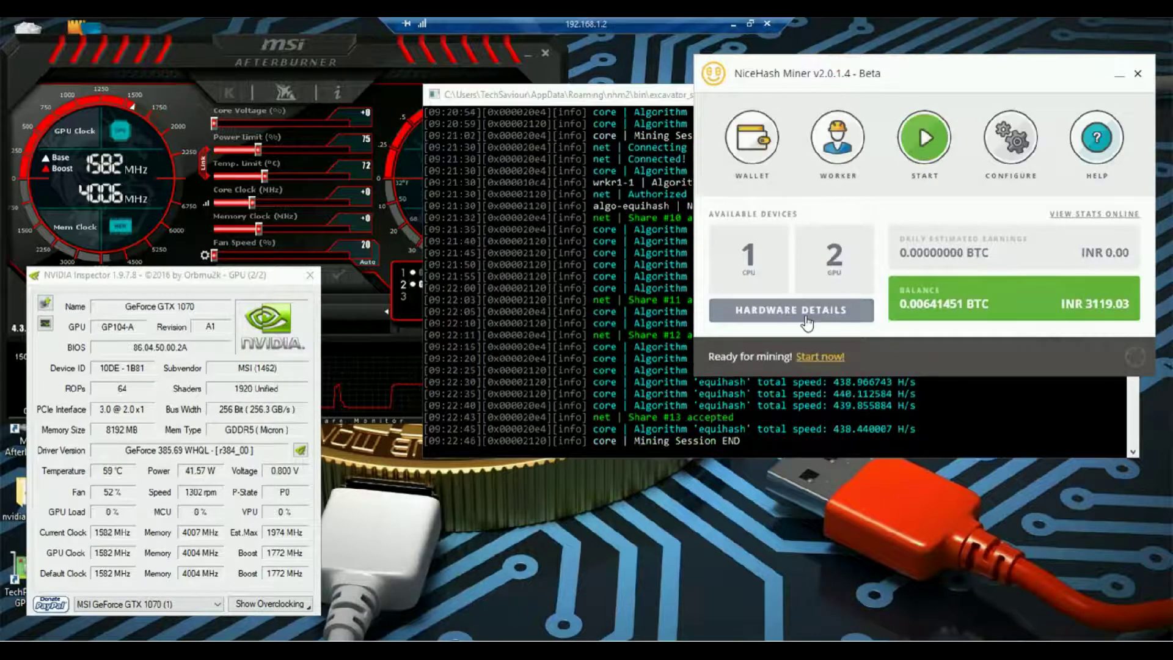
Re-enable GPU#1 Zotac GeForce GTX 1070 for mining and enable all algorithms for both the Zotac and MSI cards.
{"action": "left_click", "coordinate": [807, 323]}
{"action": "left_click", "coordinate": [723, 181]}
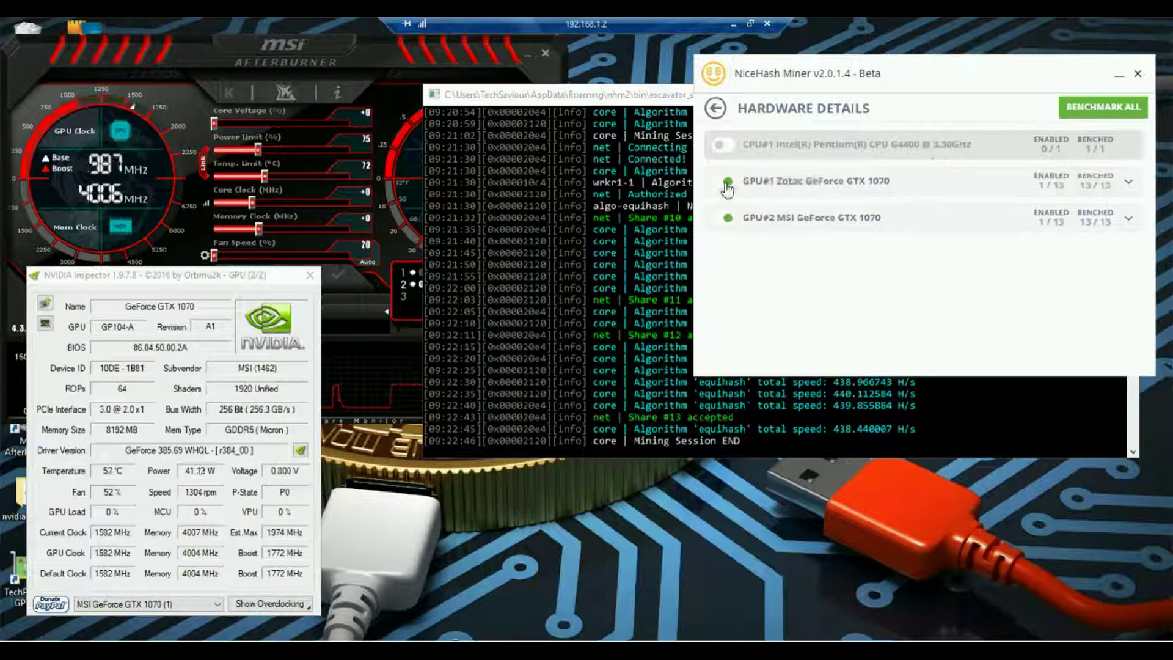
{"action": "left_click", "coordinate": [1129, 187]}
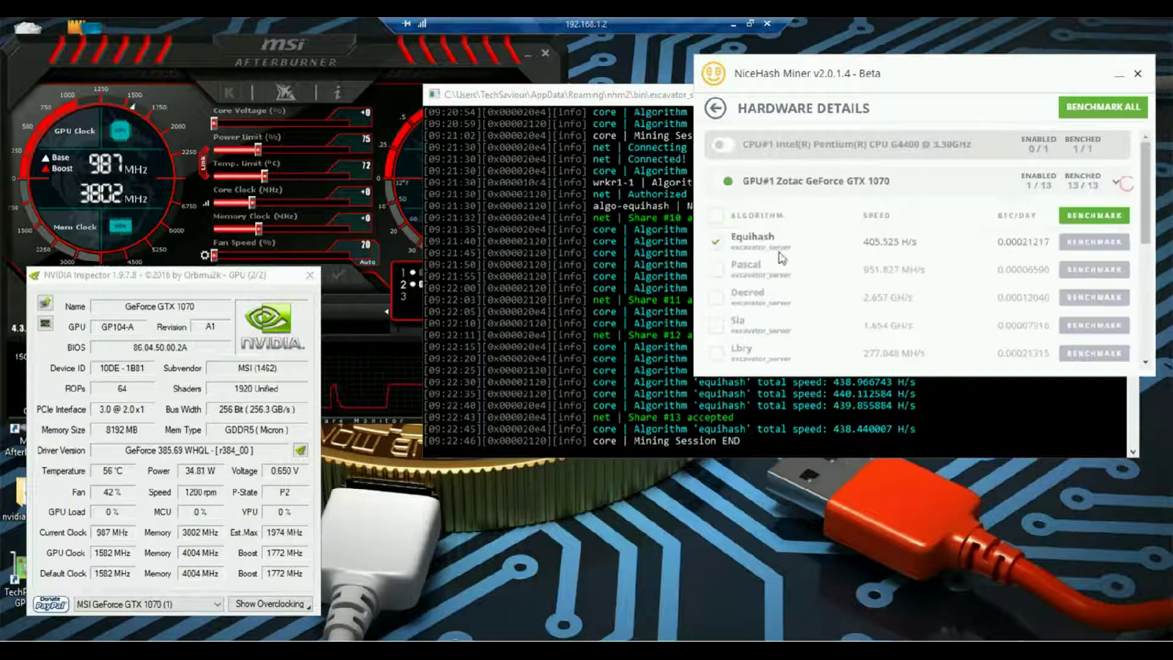
{"action": "left_click", "coordinate": [720, 218]}
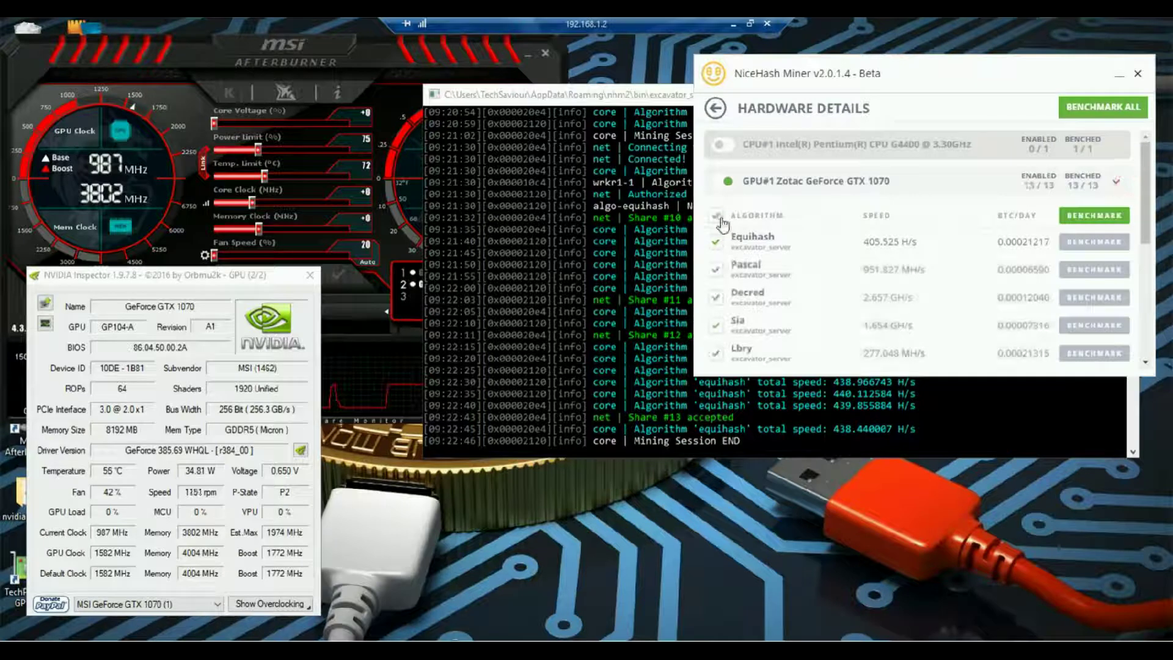
{"action": "left_click", "coordinate": [1116, 183]}
{"action": "left_click", "coordinate": [1128, 219]}
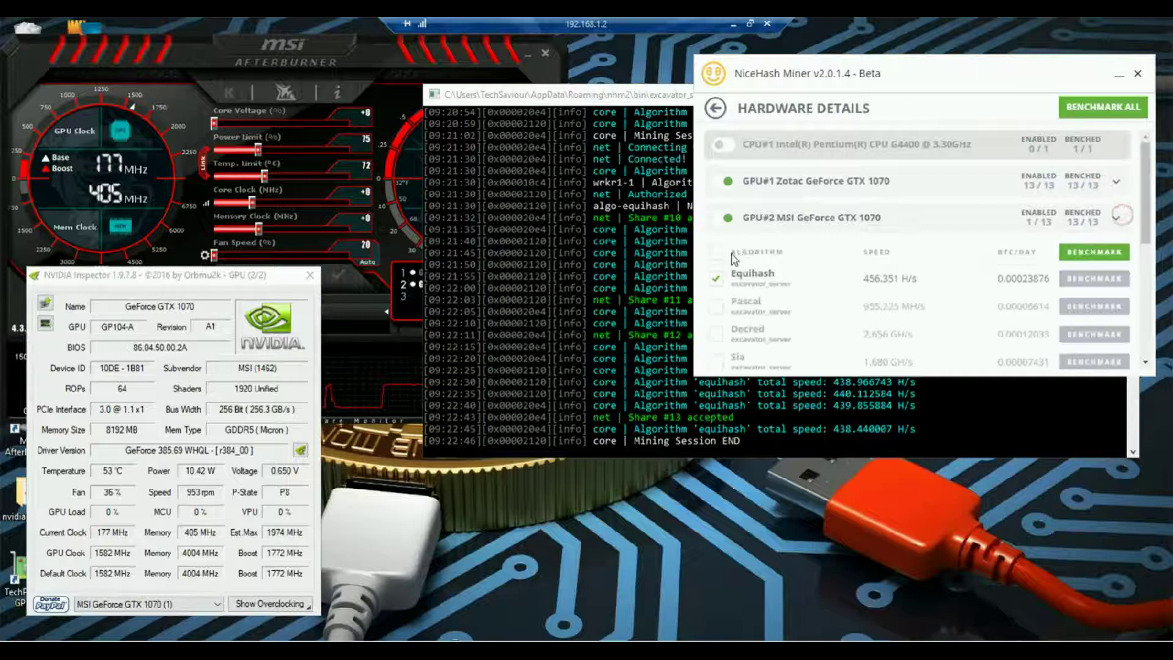
{"action": "left_click", "coordinate": [720, 254]}
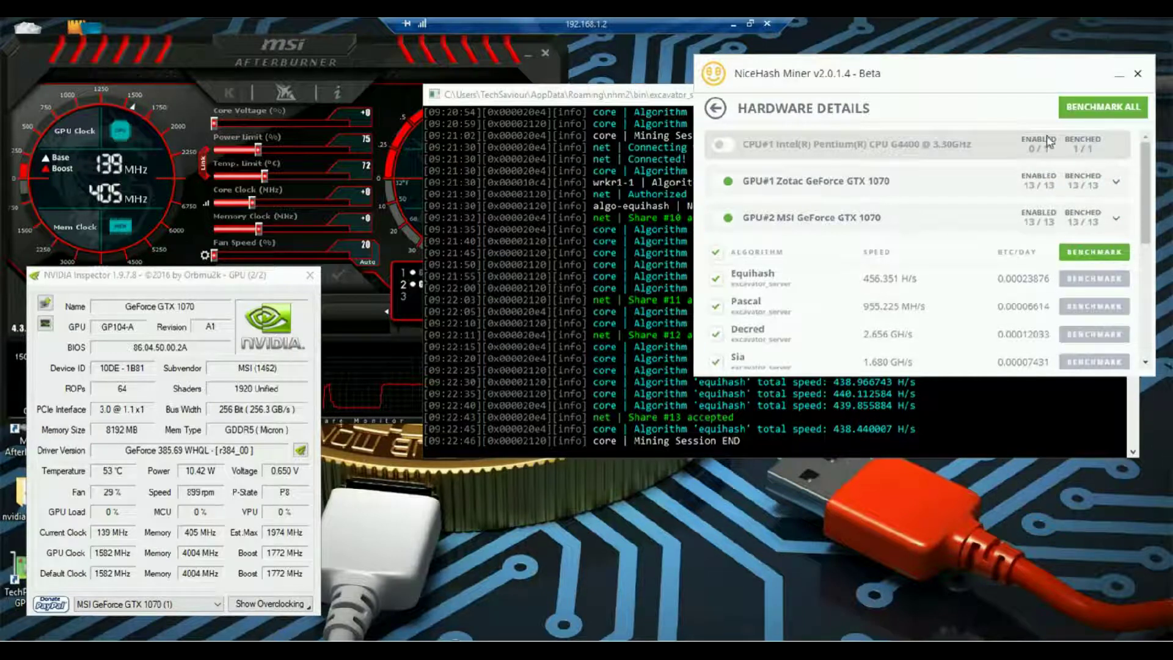